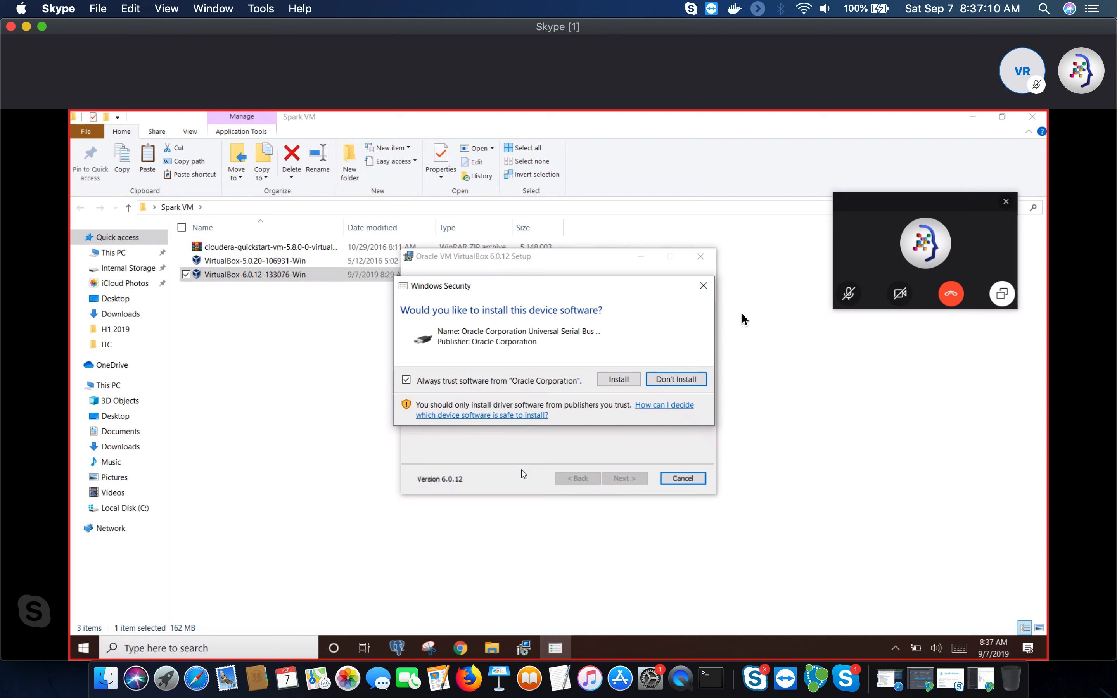
- Allow installation of the Oracle Corporation Universal Serial Bus device software during the VirtualBox 6.0.12 setup
click(619, 380)
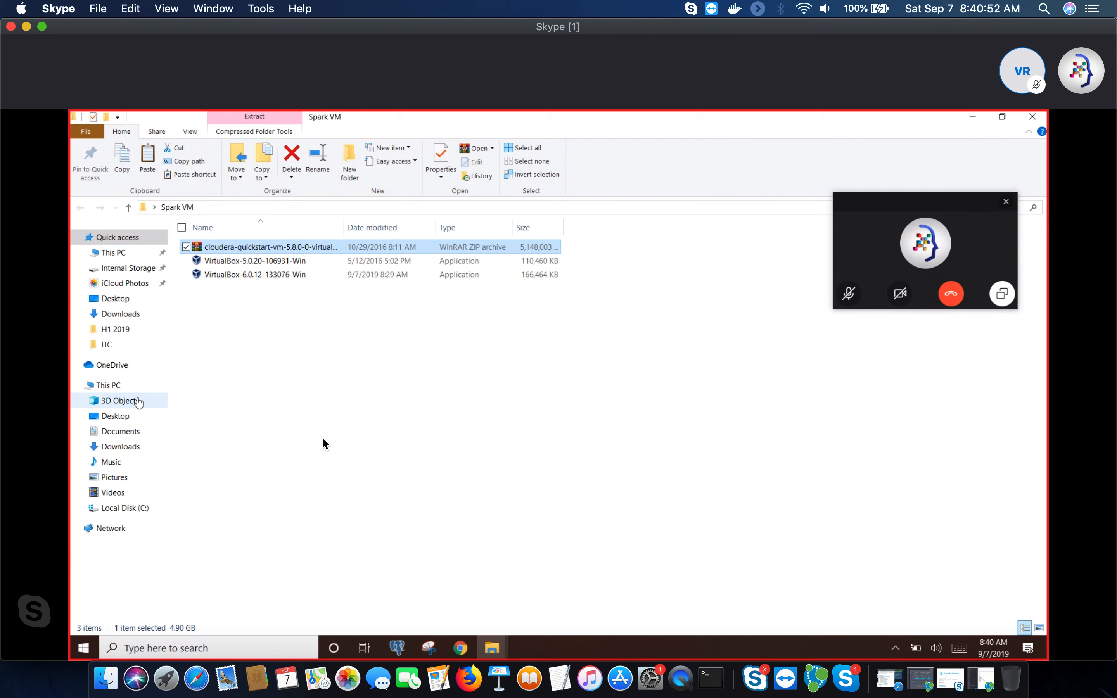
- Move the Spark VM folder from the Desktop to the root of Local Disk (C:)
click(115, 305)
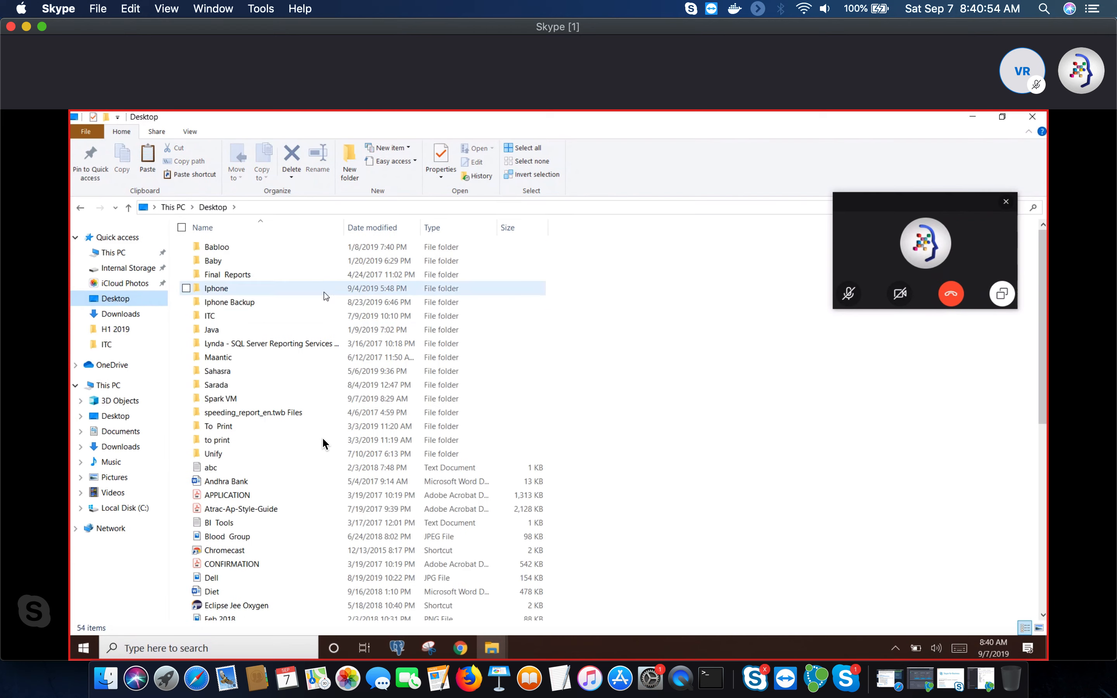
click(223, 400)
right_click(224, 401)
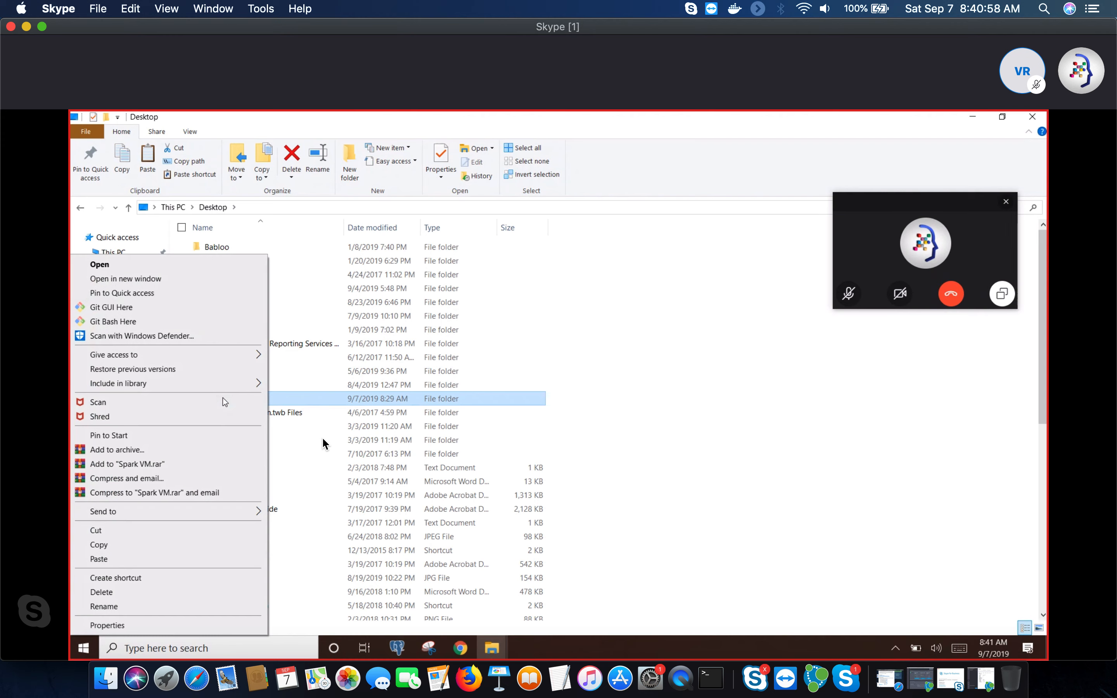
click(106, 531)
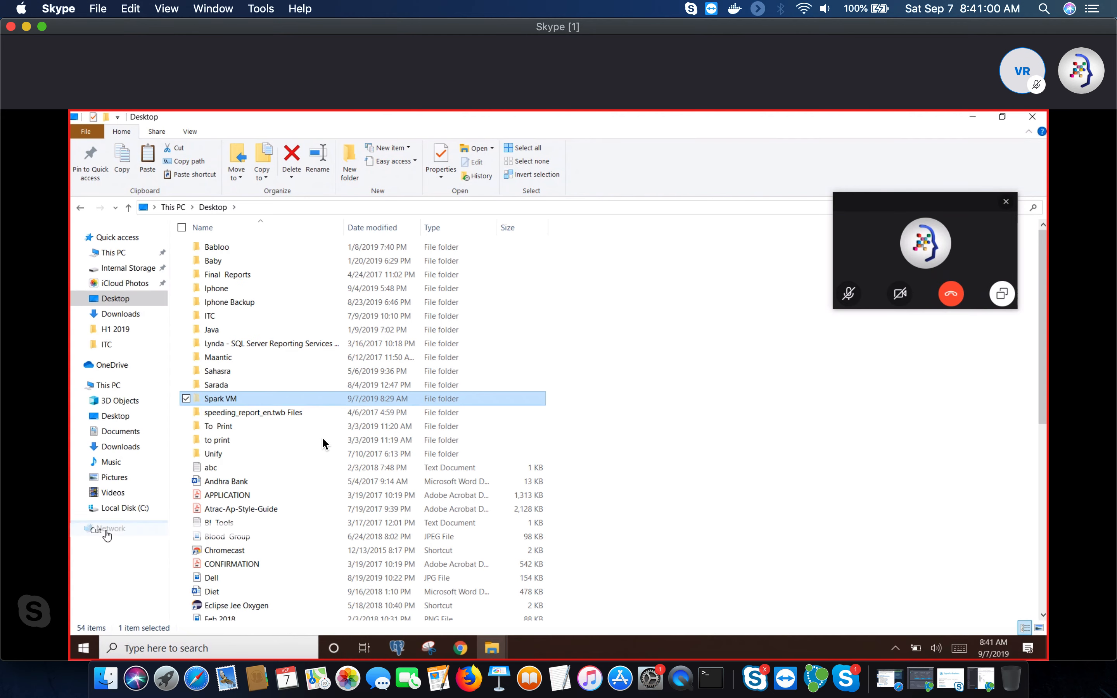
click(113, 509)
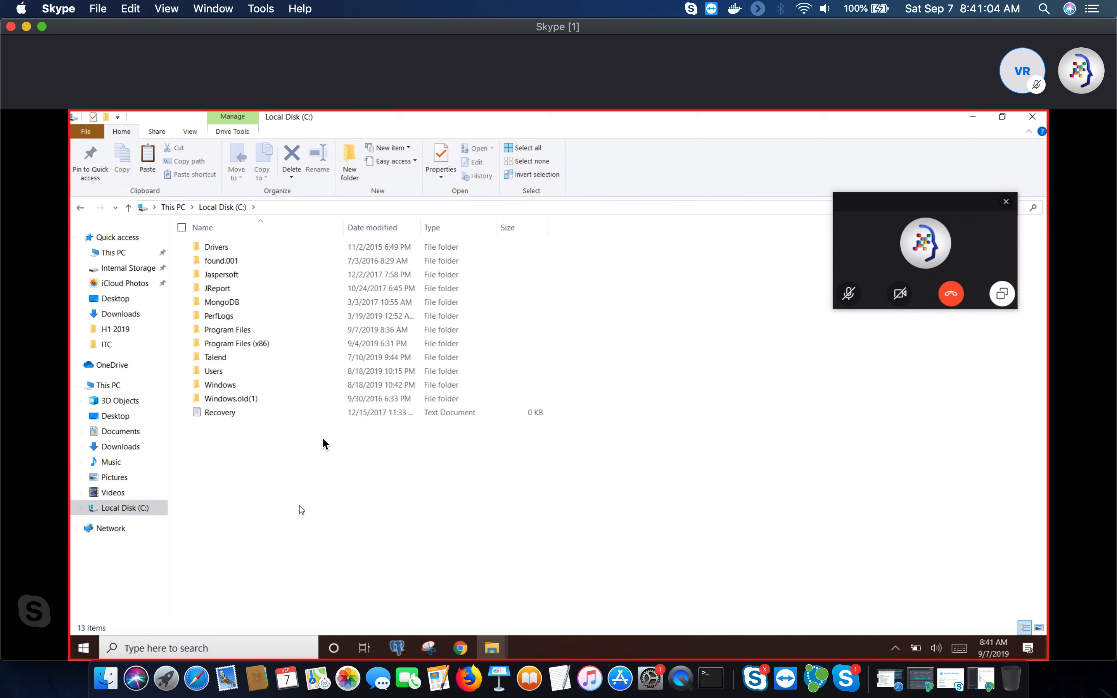
key(alt+v)
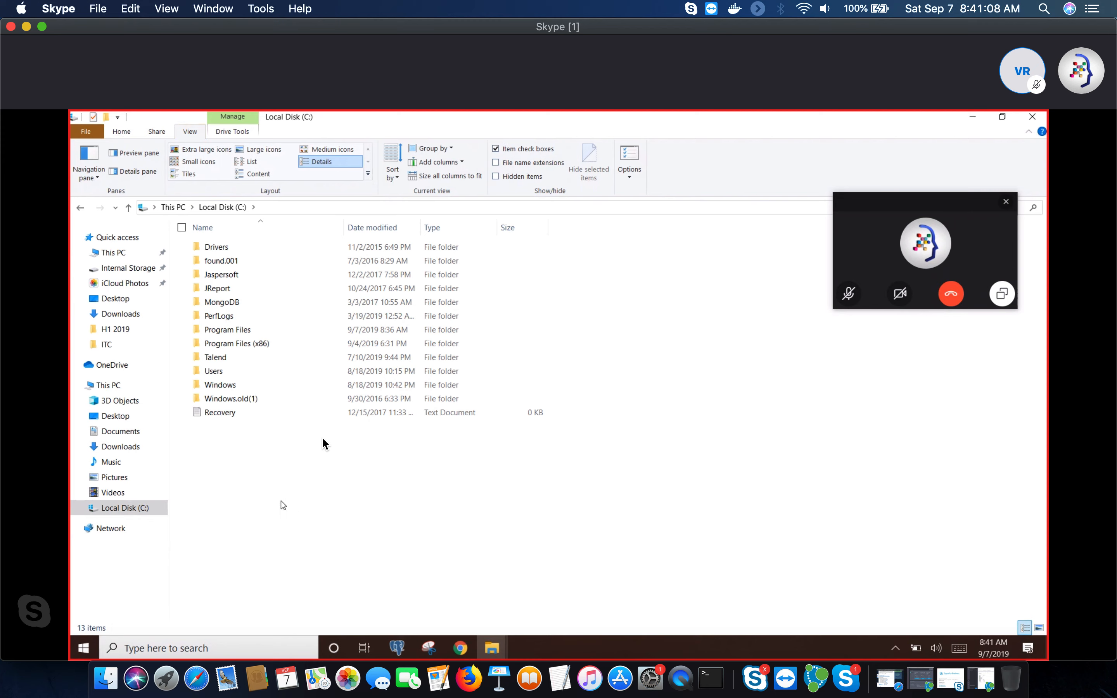
right_click(281, 501)
click(181, 376)
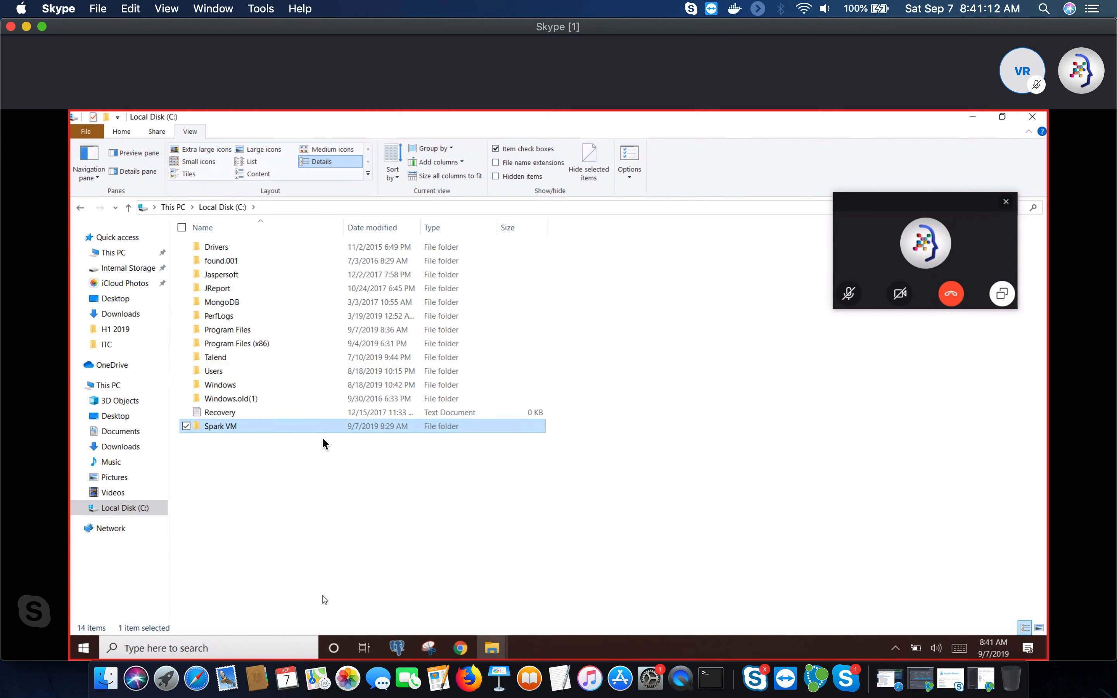
- Rename the Spark VM folder on Local Disk (C:) as VM
right_click(227, 427)
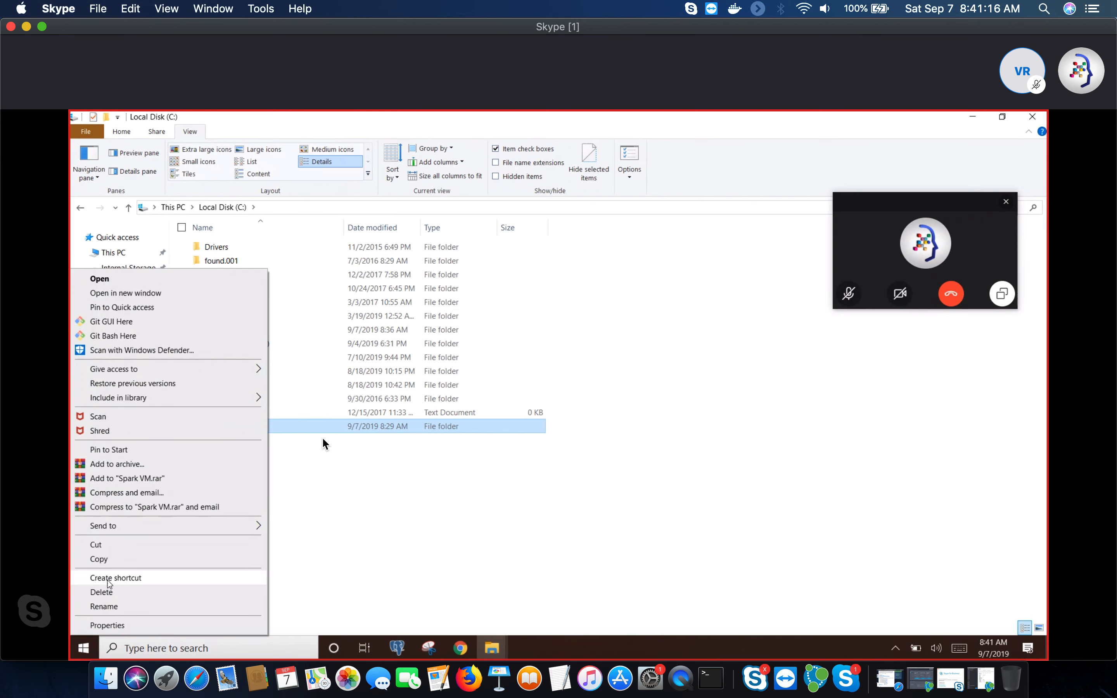
click(103, 607)
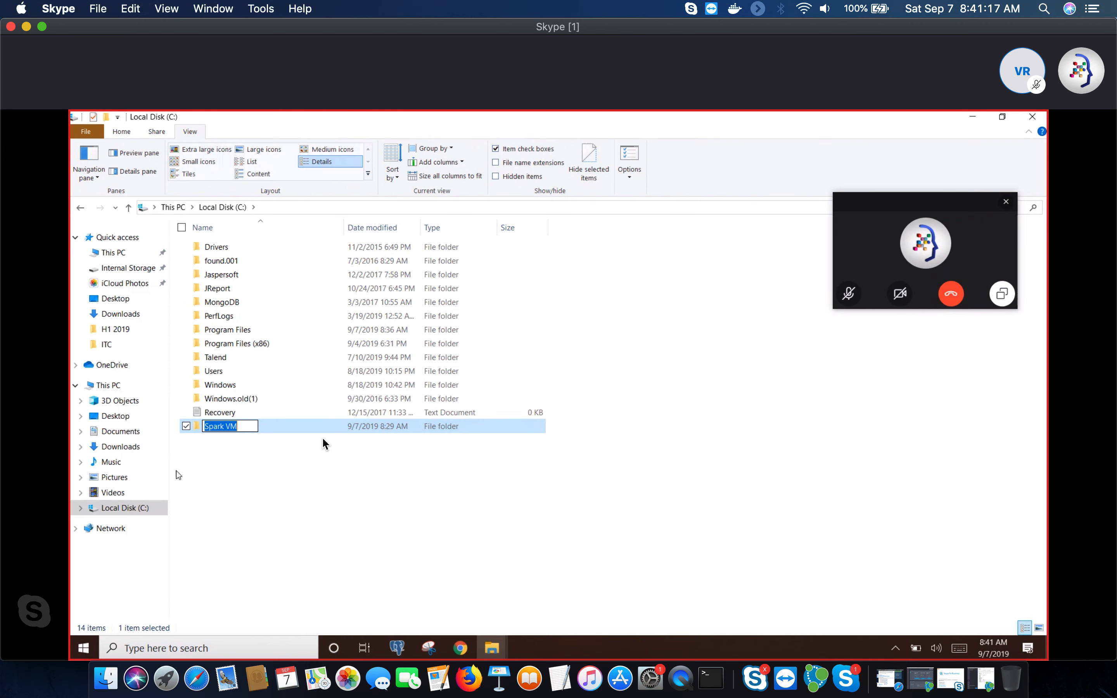
click(226, 428)
key(BackSpace)
key(BackSpace)
key(BackSpace)
key(BackSpace)
key(BackSpace)
key(BackSpace)
click(274, 493)
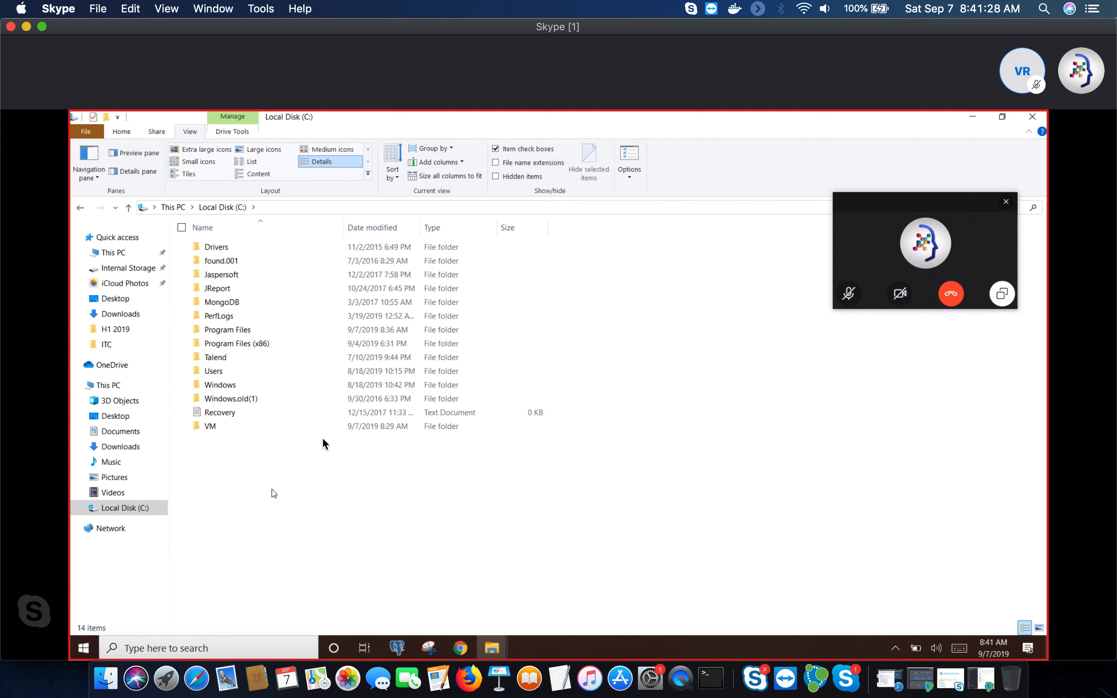
- Extract the cloudera-quickstart-vm-5.8.0-0-virtualbox ZIP archive directly into the VM folder
double_click(210, 429)
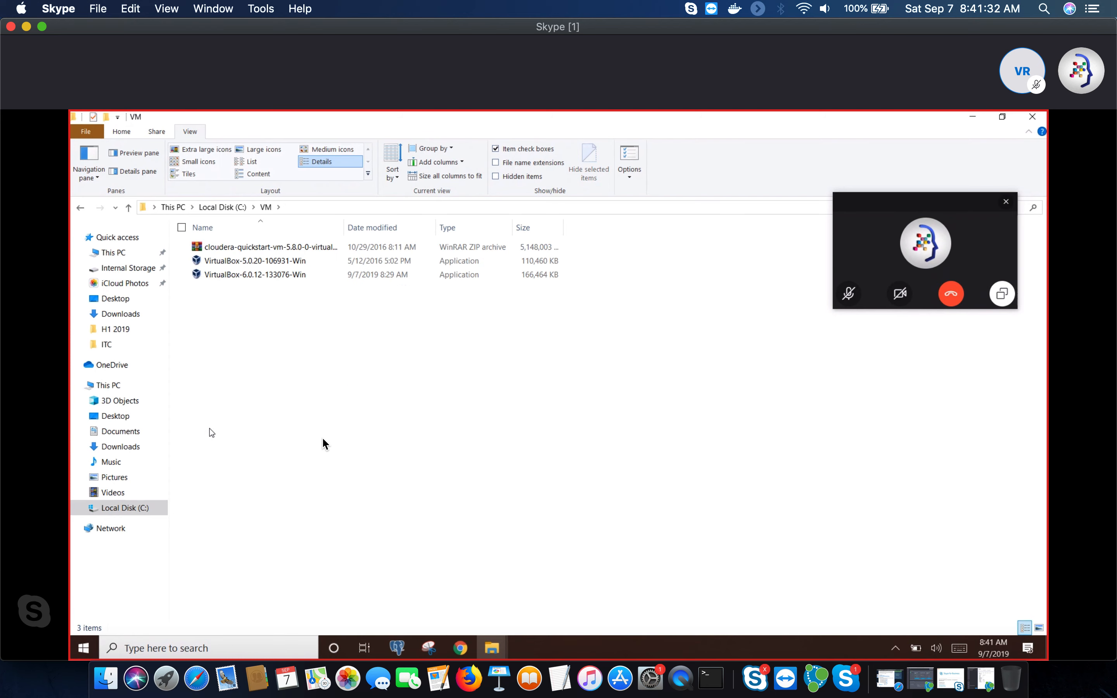
right_click(301, 247)
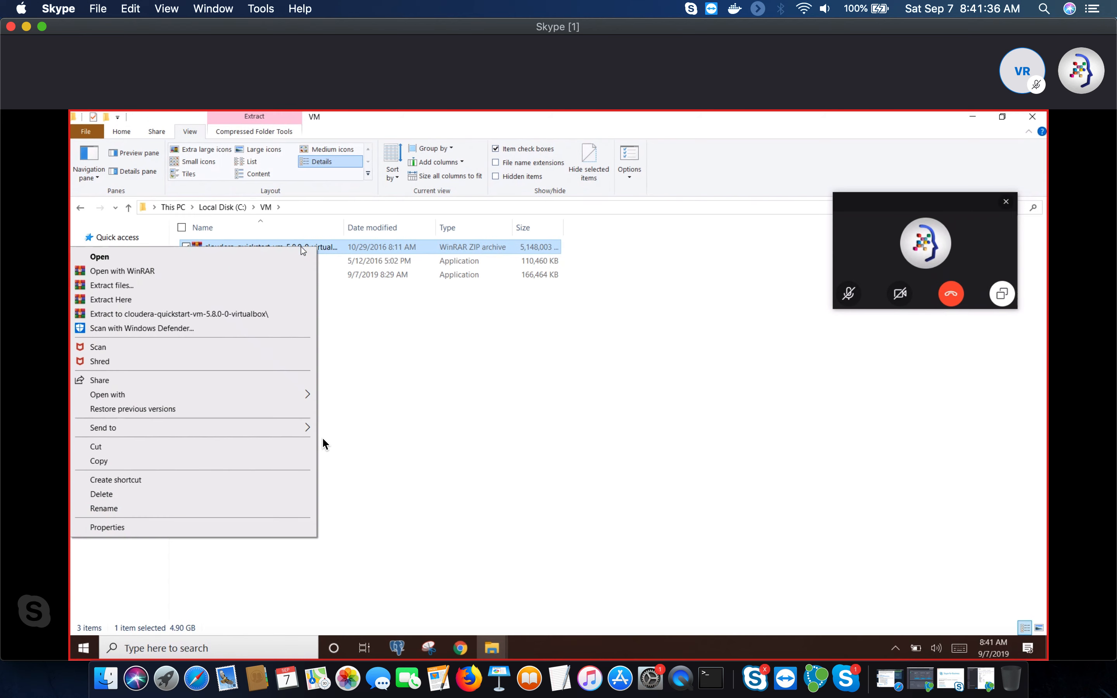
click(154, 300)
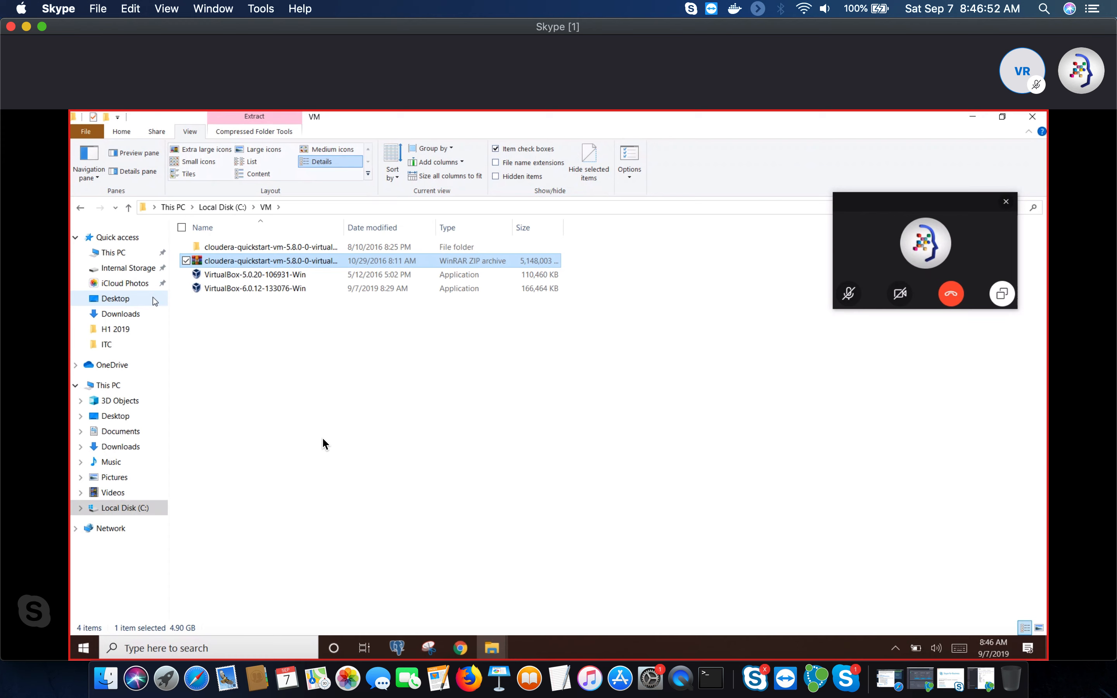
- Minimize the file window, launch Oracle VM VirtualBox from the desktop and start importing an appliance
click(274, 291)
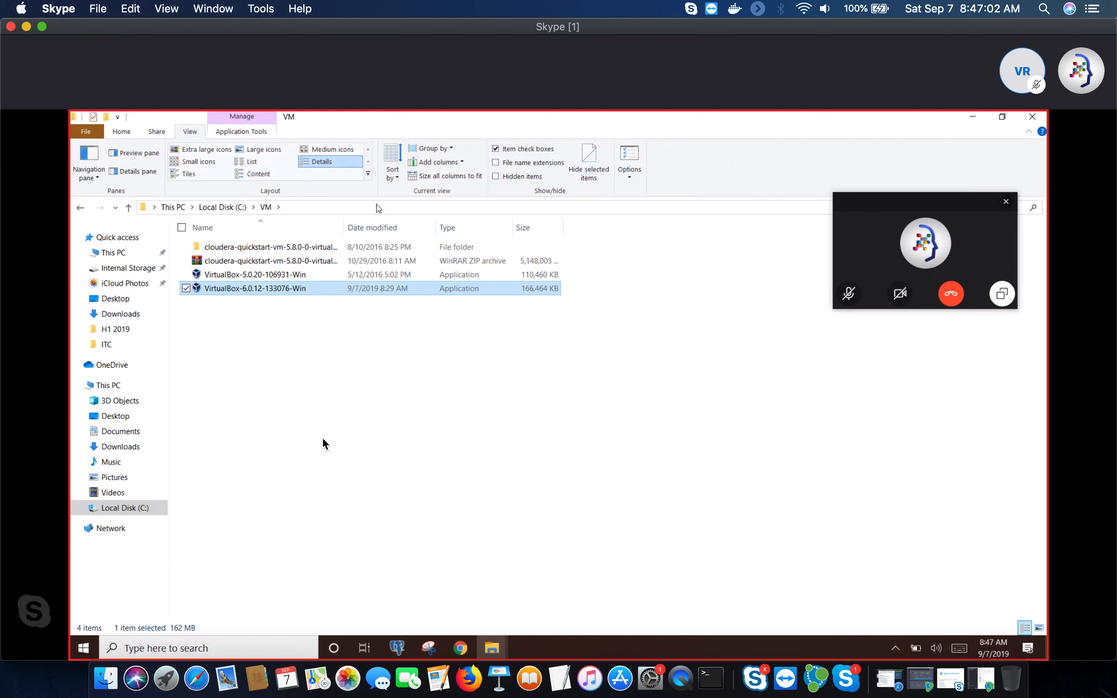
click(973, 119)
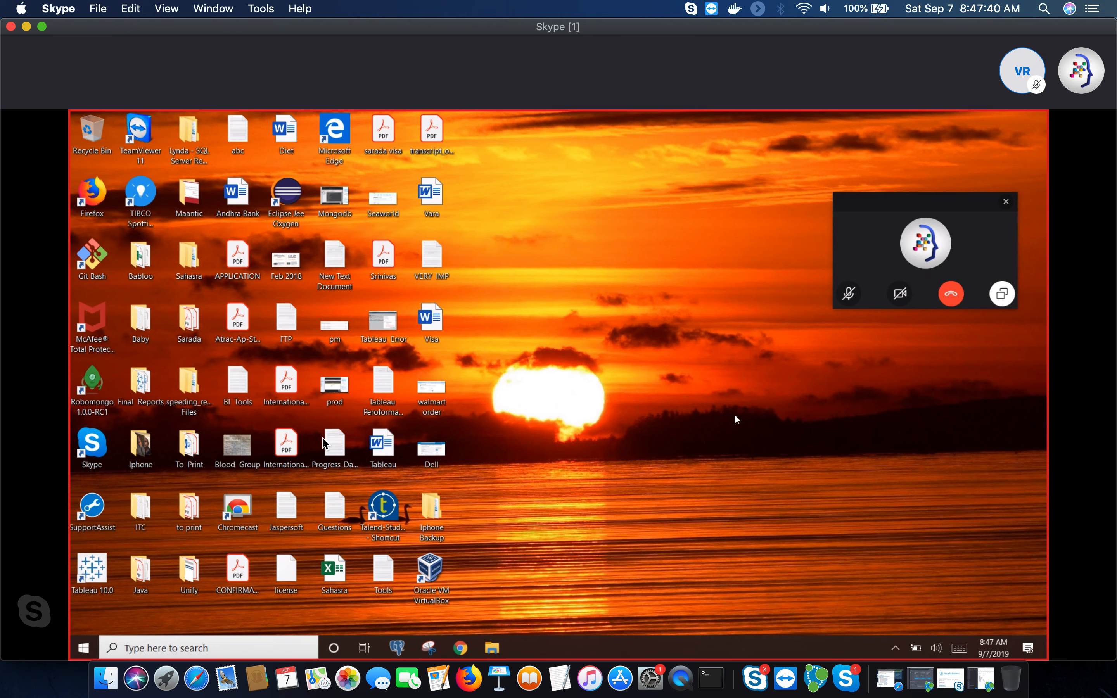
double_click(432, 570)
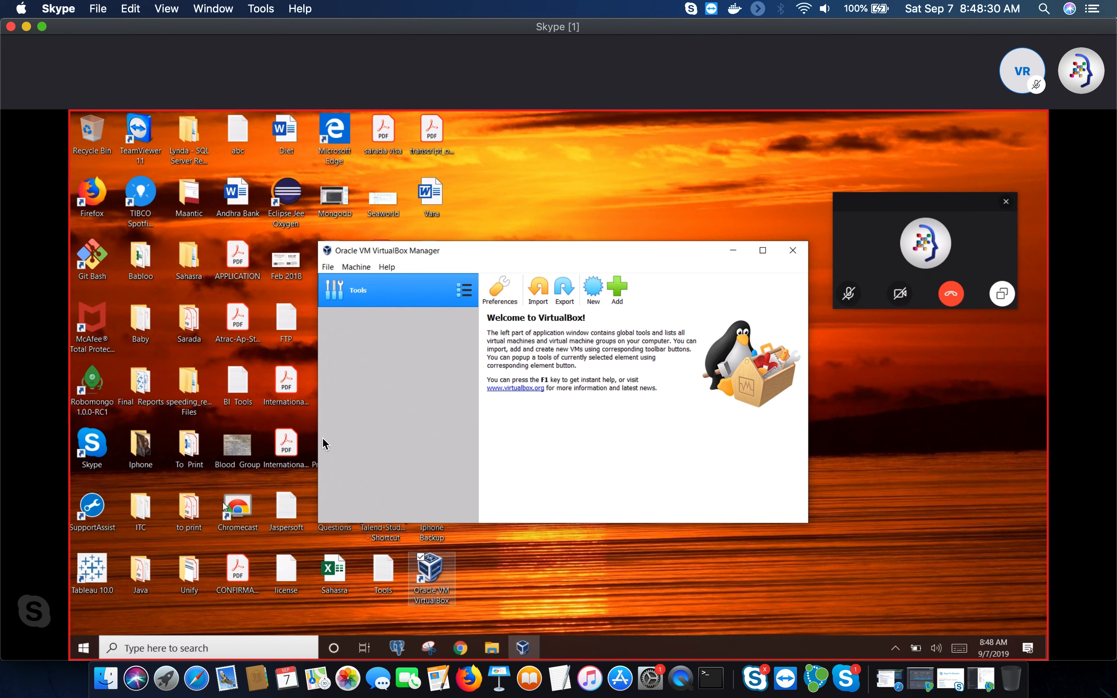
click(328, 267)
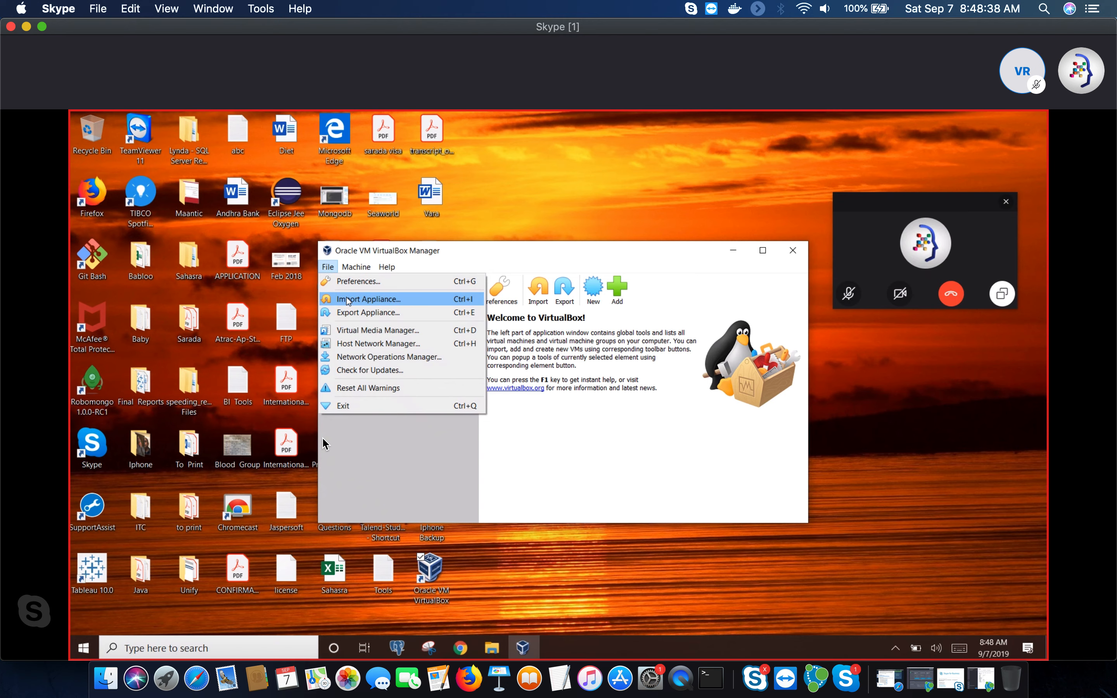
click(347, 299)
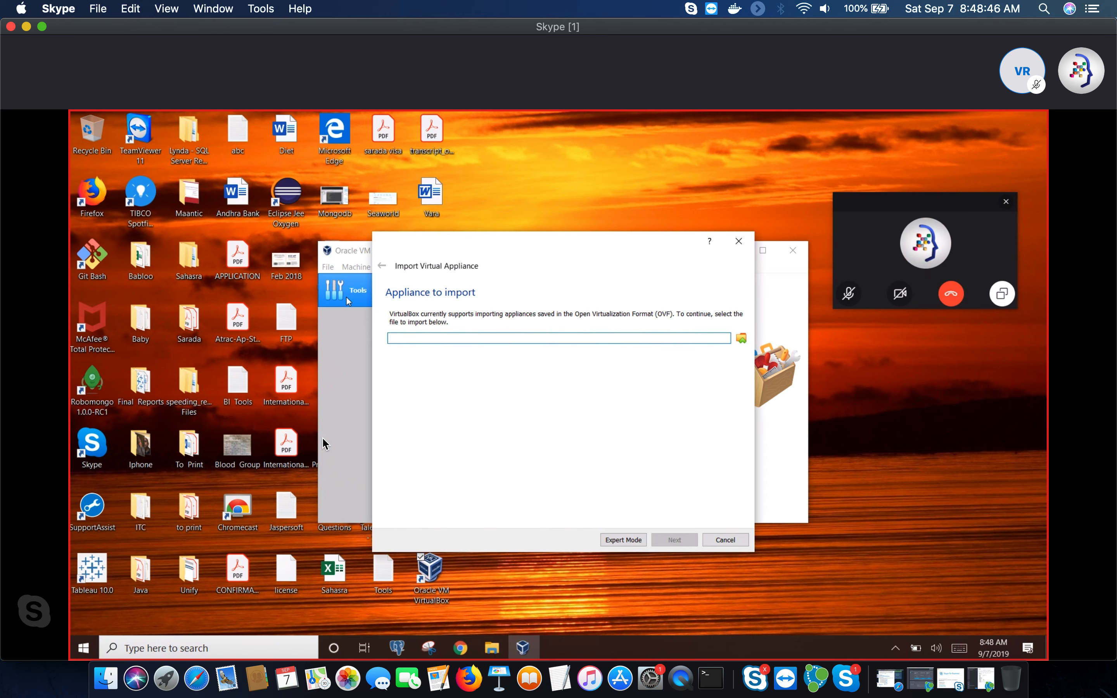
- Choose cloudera-quickstart-vm-5.8.0-0-virtualbox.ovf from the extracted folder in C:\VM as the appliance file to import
click(742, 339)
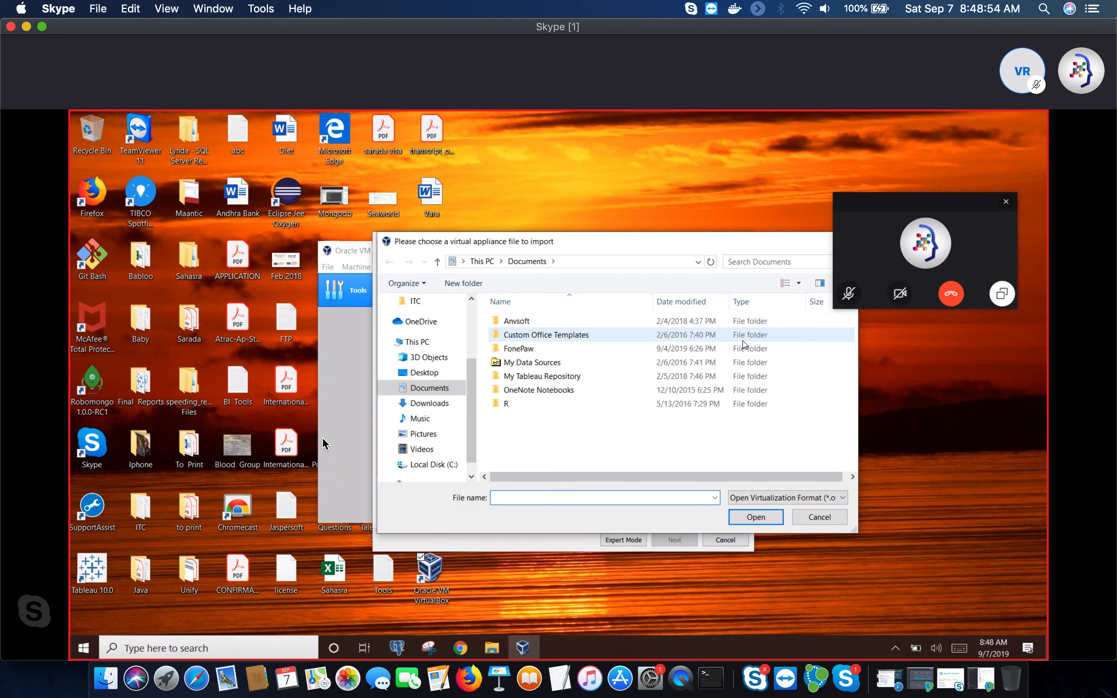
click(429, 464)
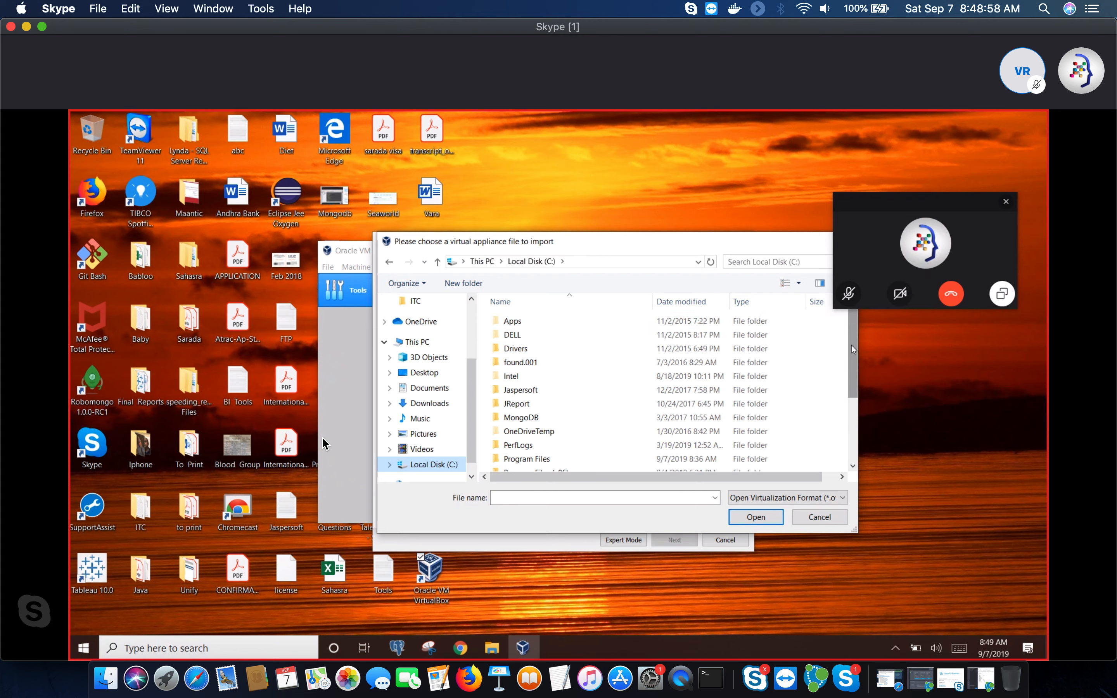
drag(851, 343, 846, 451)
double_click(536, 436)
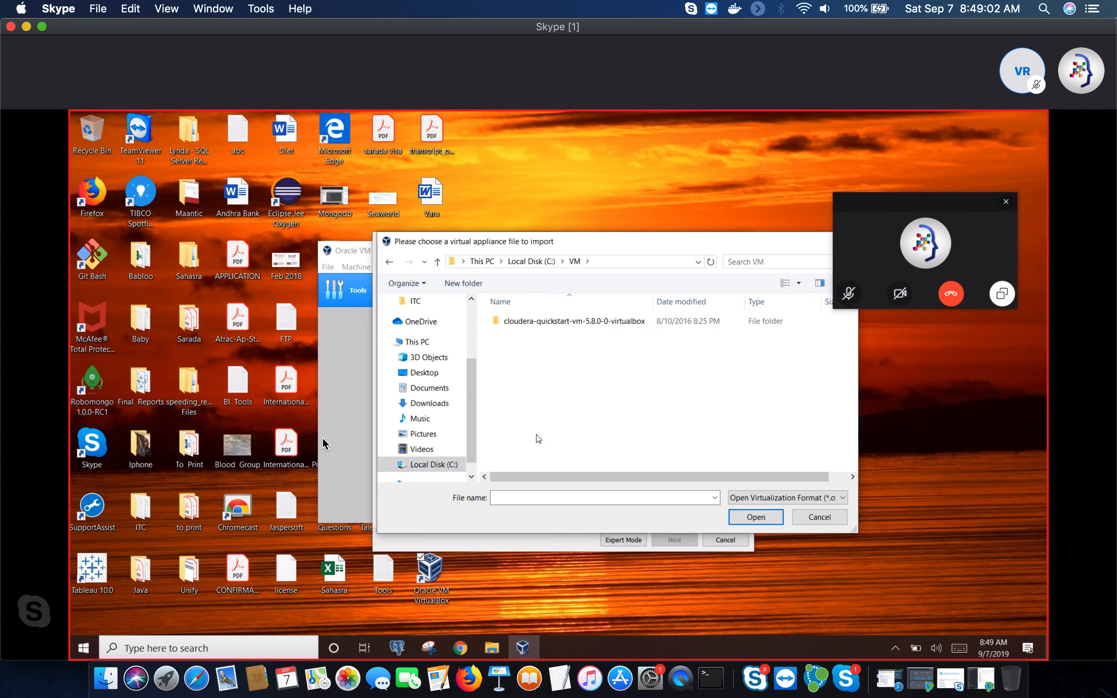
click(627, 322)
double_click(626, 320)
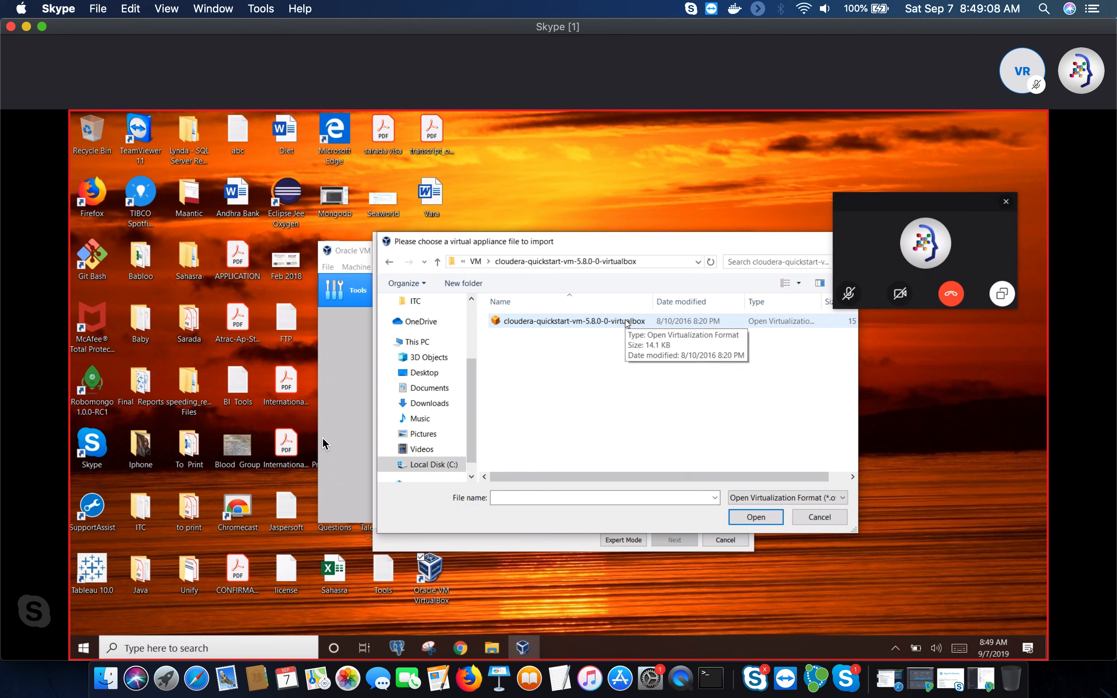
click(627, 322)
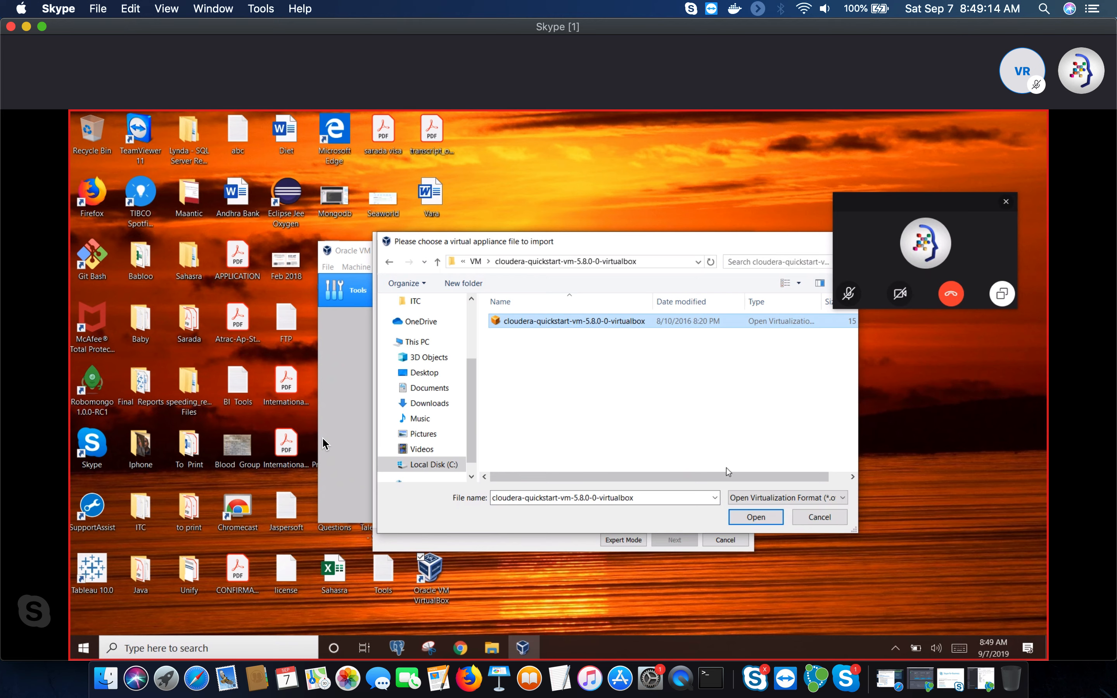
click(747, 518)
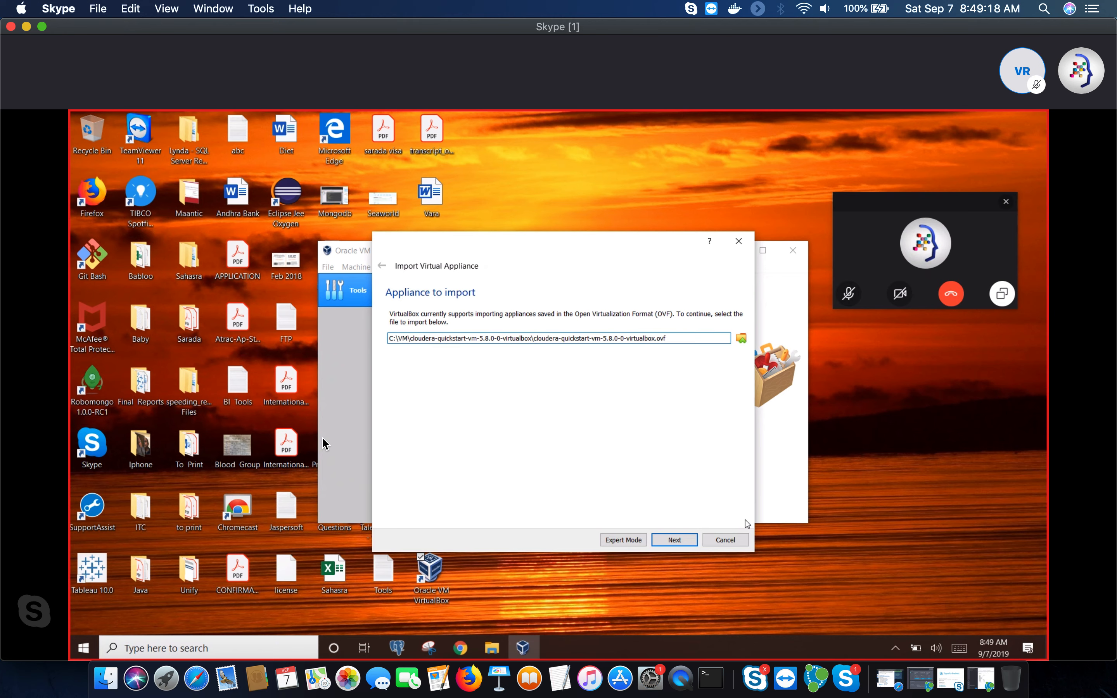
- Proceed to the appliance settings and import the Cloudera QuickStart virtual machine with the suggested settings
click(674, 541)
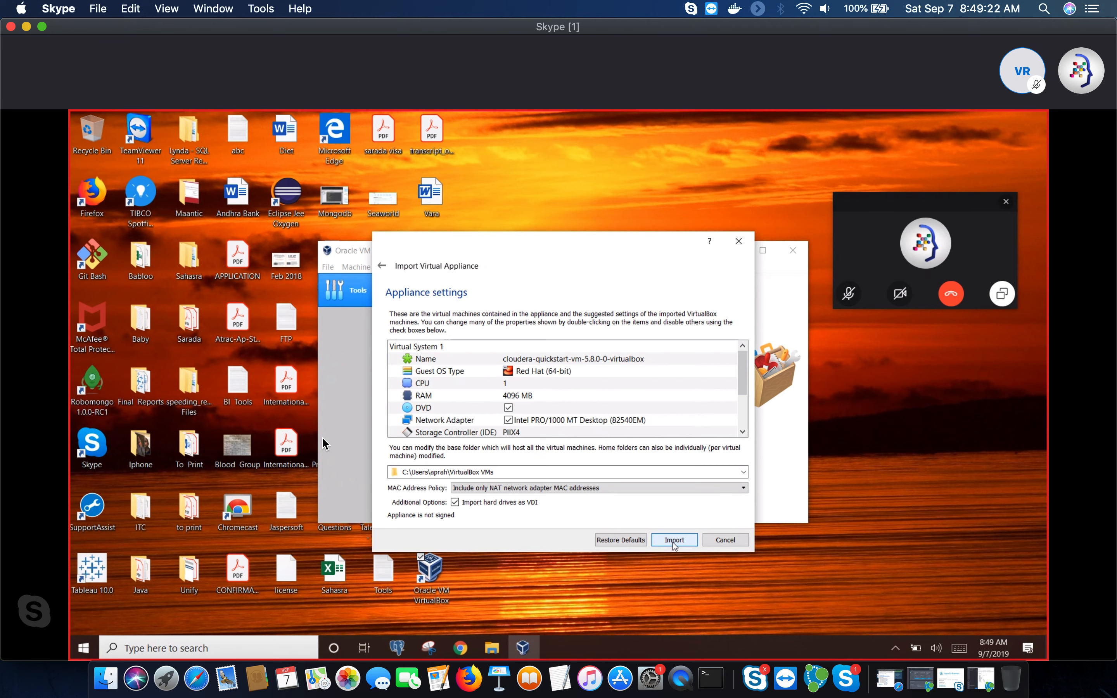
click(674, 543)
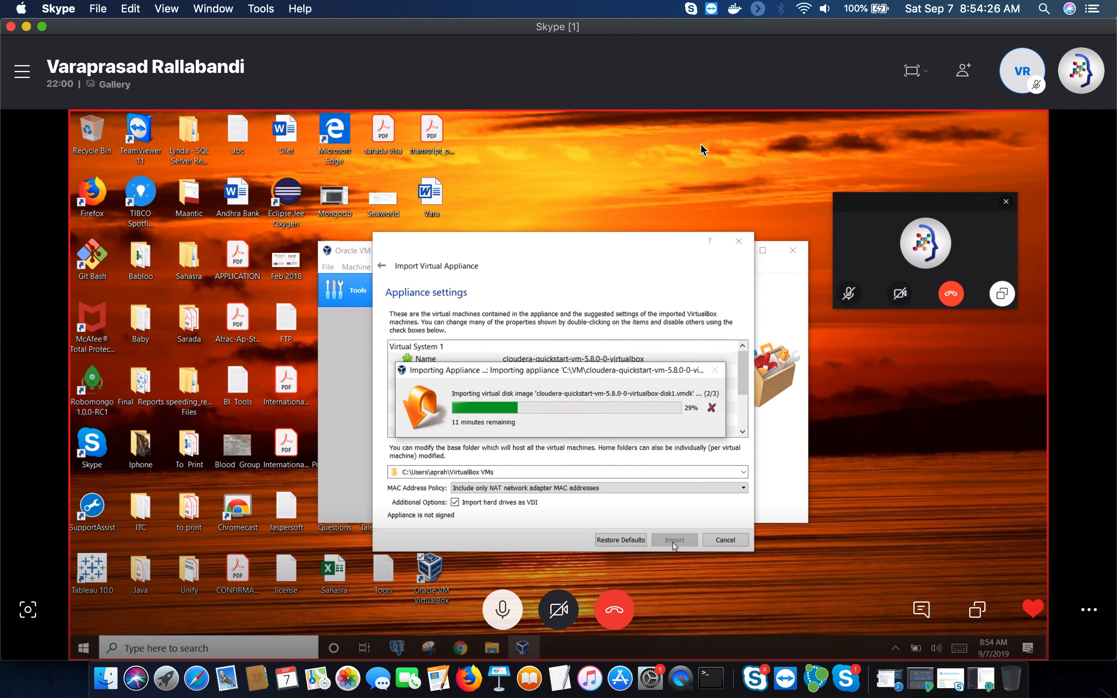
click(682, 679)
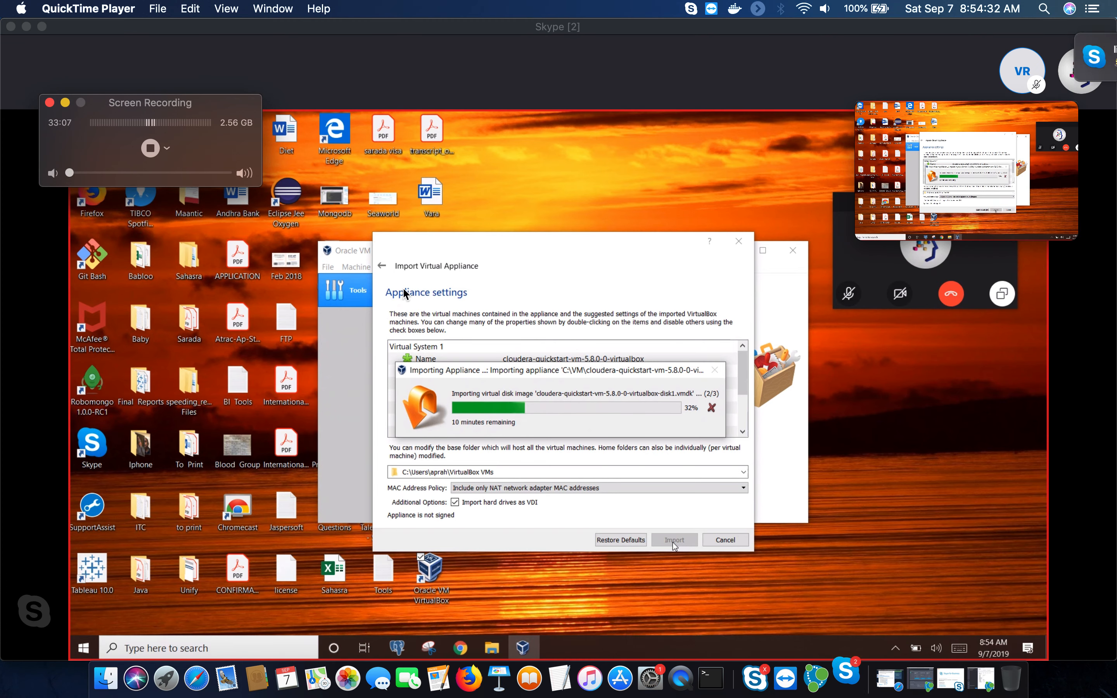